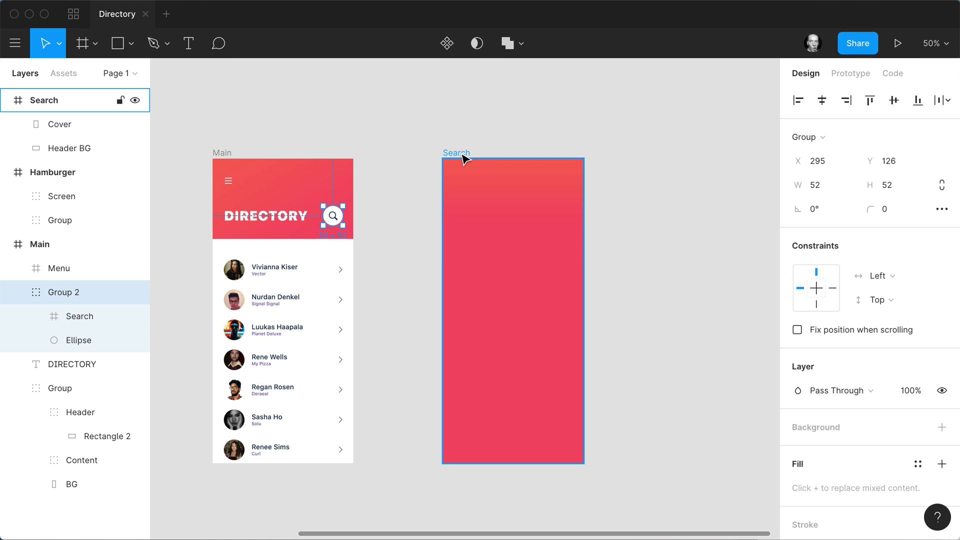
- Paste the search button into the Search screen, stretch it into a pill, and move the magnifier to its left end
left_click(463, 157)
key("ctrl+v")
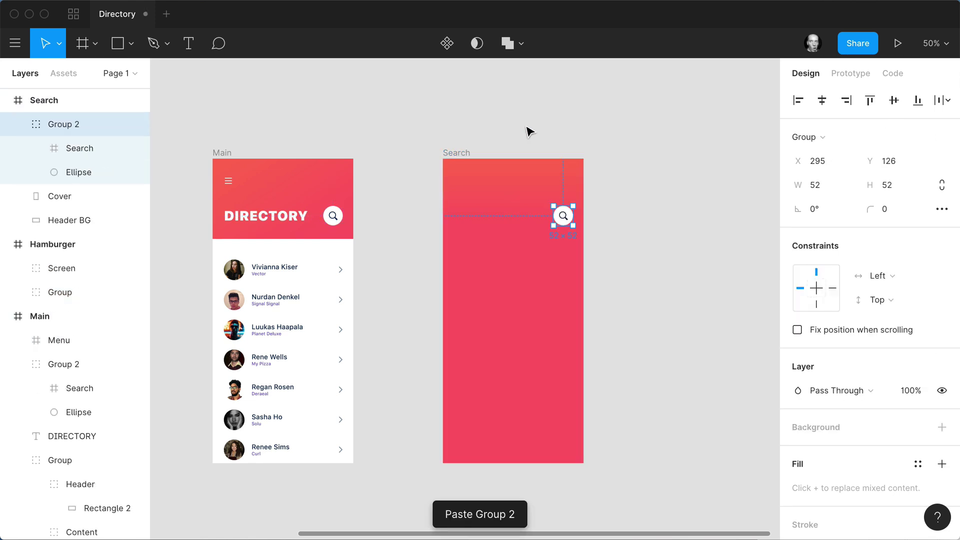
key("Escape")
scroll(548, 219, "up", 5)
left_click(647, 227)
mouse_move(548, 220)
left_mouse_down()
mouse_move(611, 219)
mouse_move(198, 223)
mouse_move(240, 223)
left_mouse_up()
double_click(641, 220)
left_click(694, 235)
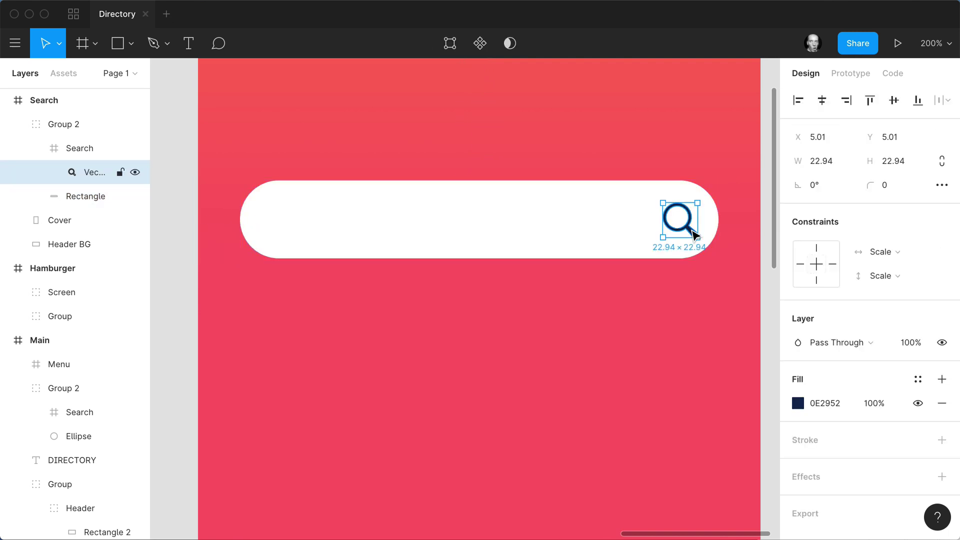
left_click_drag(368, 237, 352, 235)
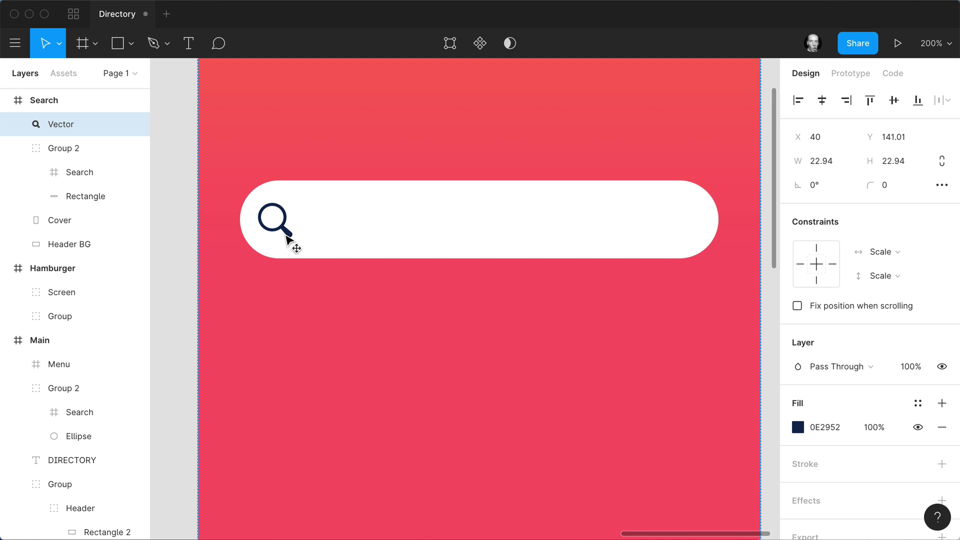
- Add a navy close X inside the pill and paste in the grey Search placeholder text
left_click_drag(842, 397, 627, 194)
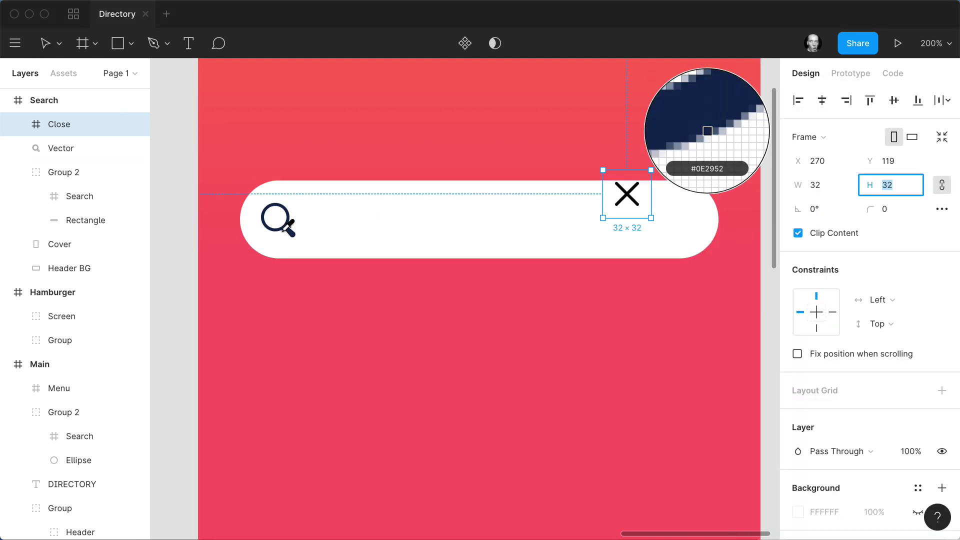
left_click(288, 227)
left_click(334, 113)
left_click(627, 195)
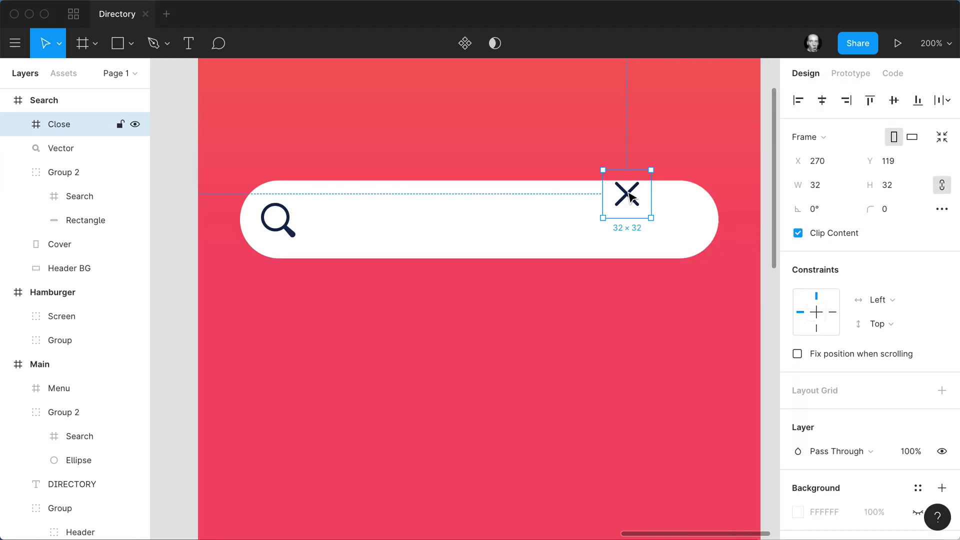
left_click_drag(631, 197, 686, 232)
key("ctrl+v")
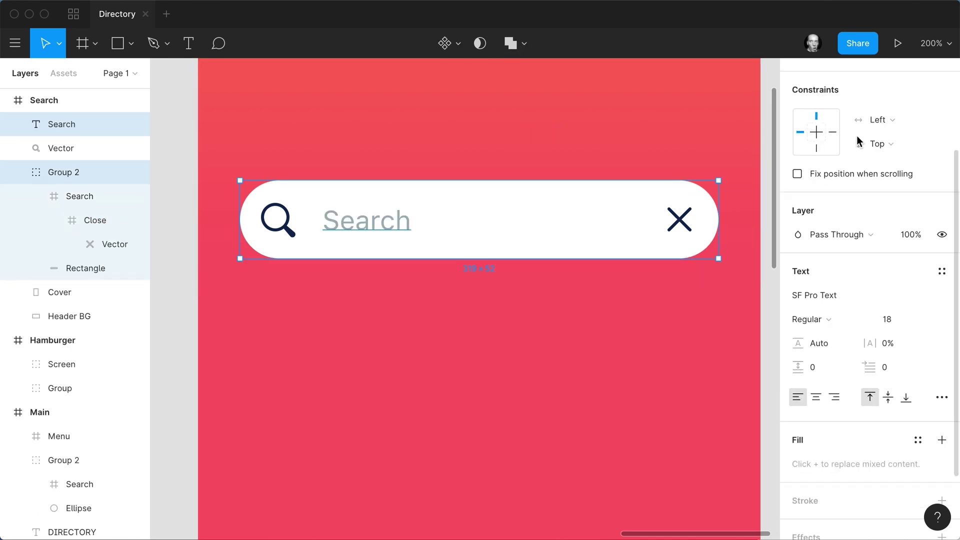
left_click(348, 148)
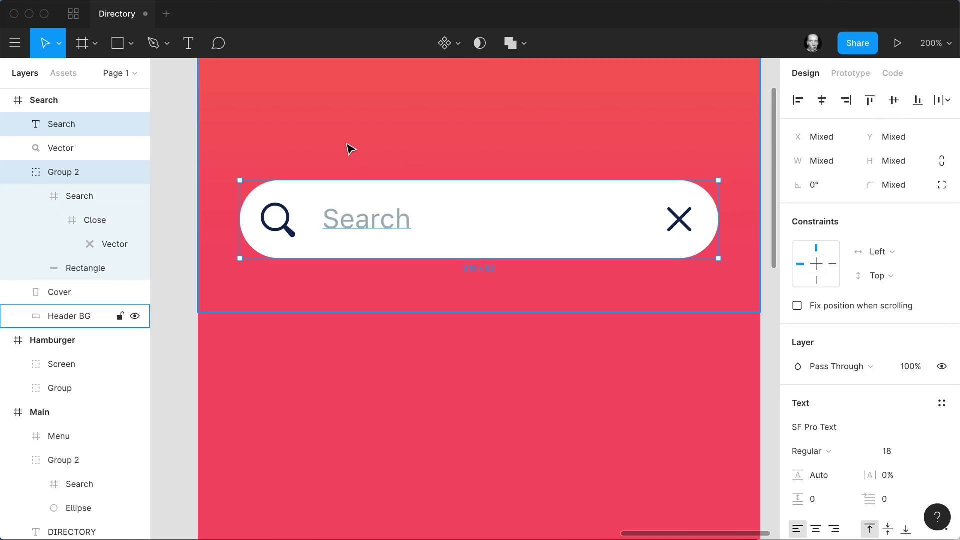
- Import the frames of the Directory Real Figma file into Flinto
left_click(361, 219)
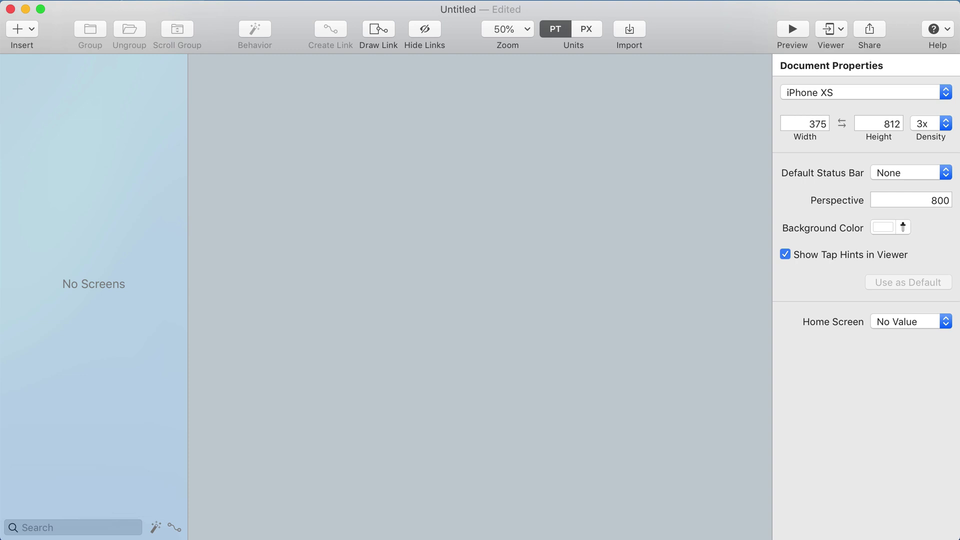
left_click(639, 29)
left_click(523, 138)
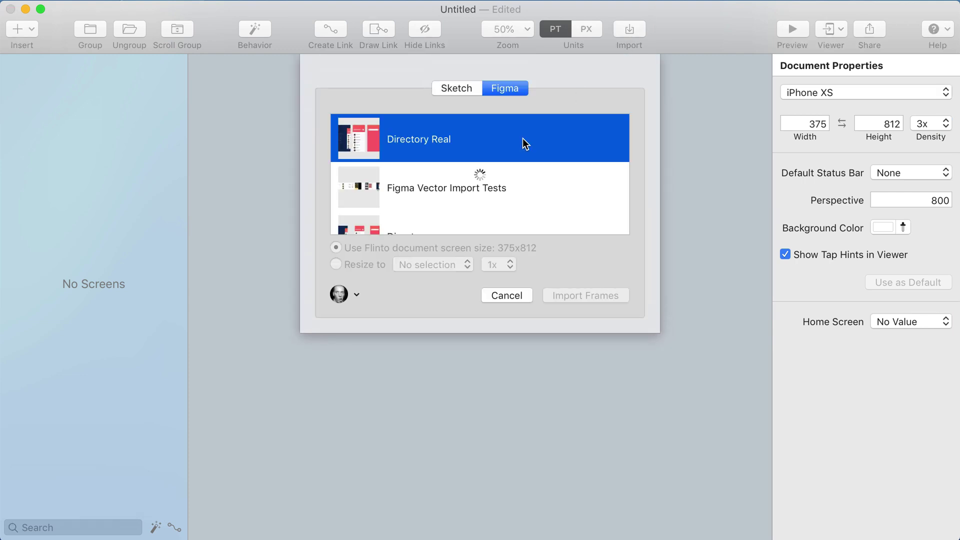
left_click(592, 296)
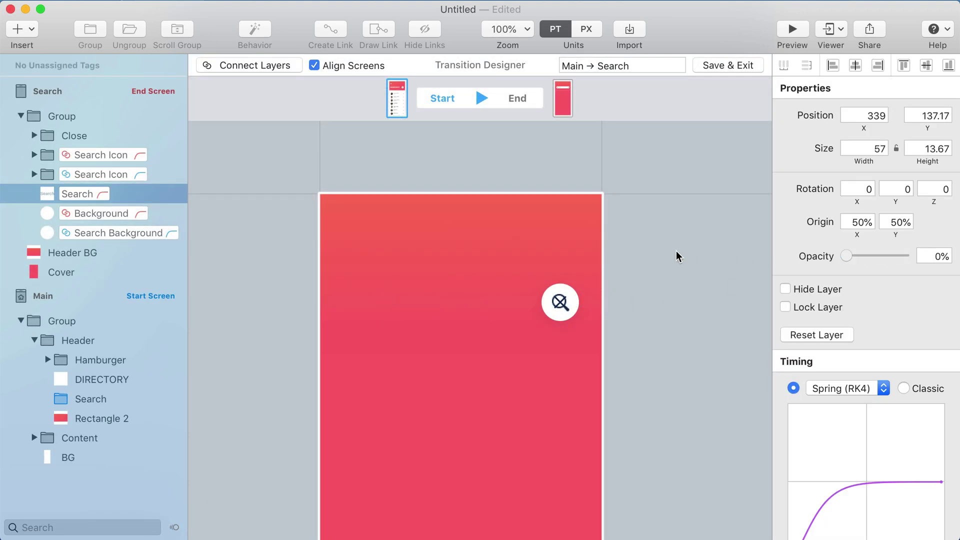
- Collapse the Cover layer to zero height in the Main → Search transition
left_click(562, 300)
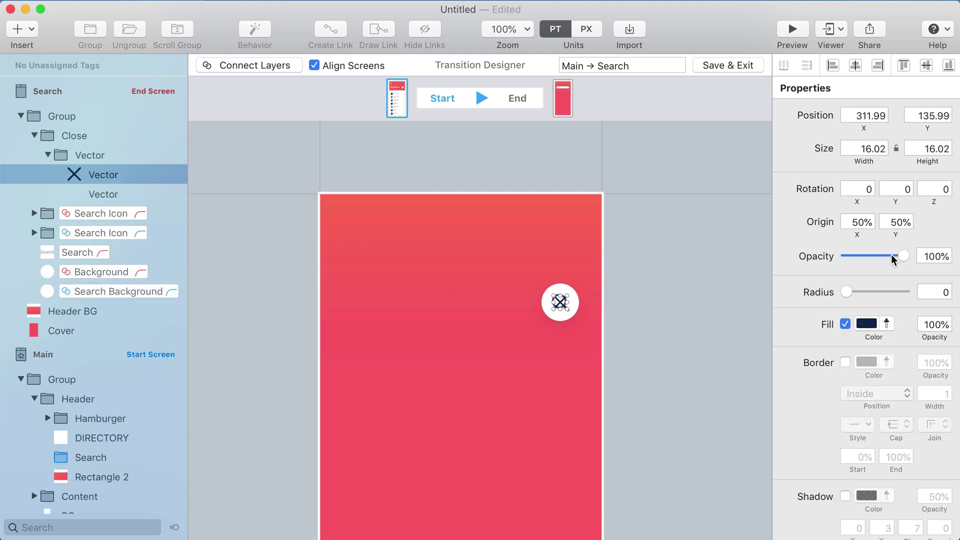
left_click(669, 252)
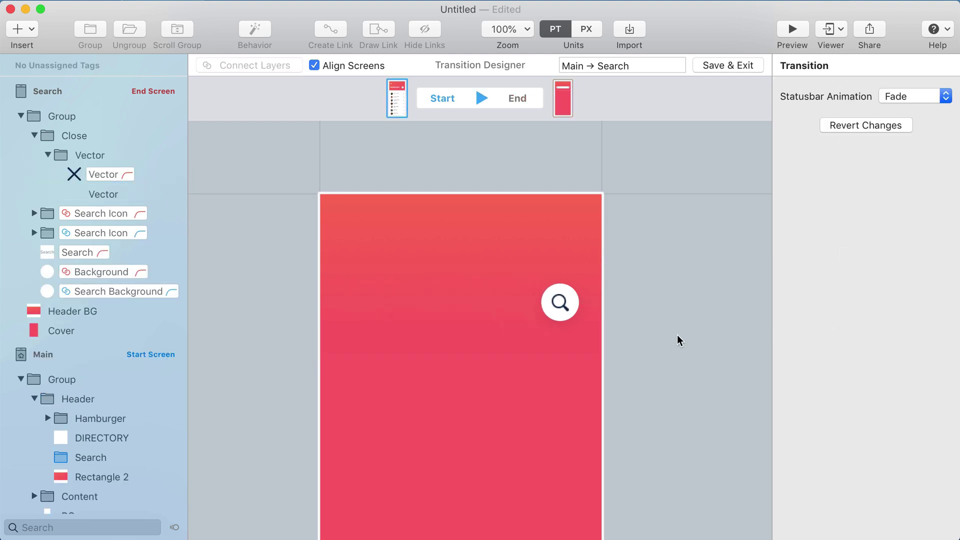
scroll(678, 340, "down", 3)
left_click(532, 380)
scroll(544, 212, "down", 5)
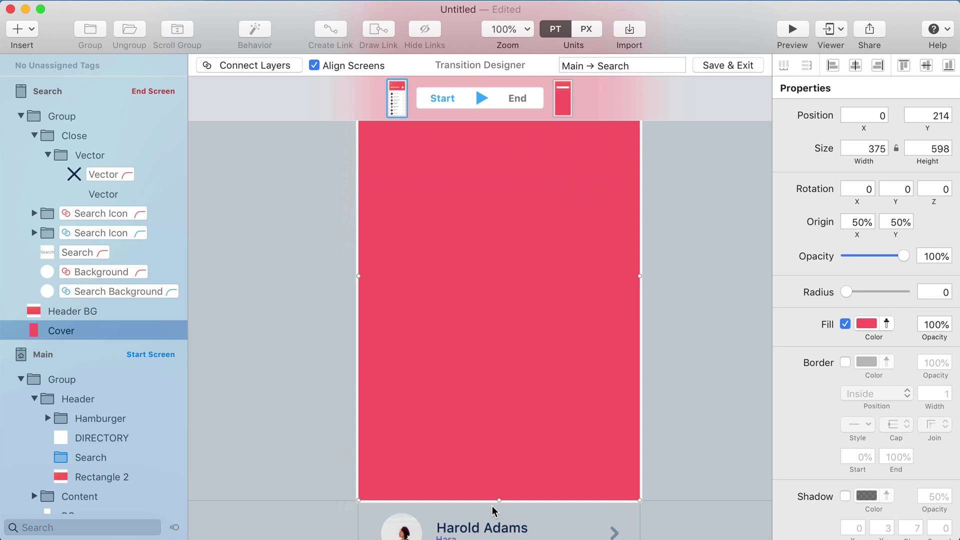
left_click_drag(498, 490, 493, 271)
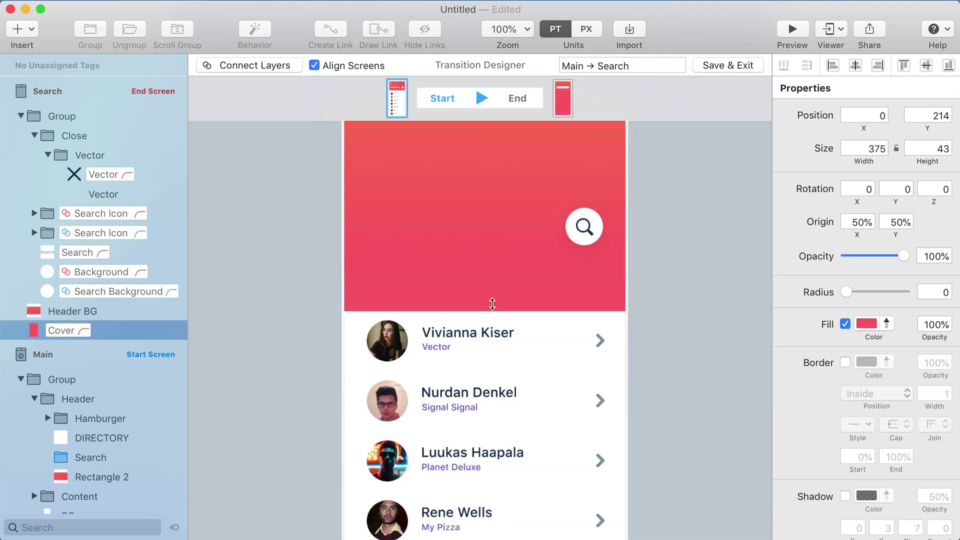
- Fade the Header BG to 0% opacity and replay the transition preview
left_click(593, 218)
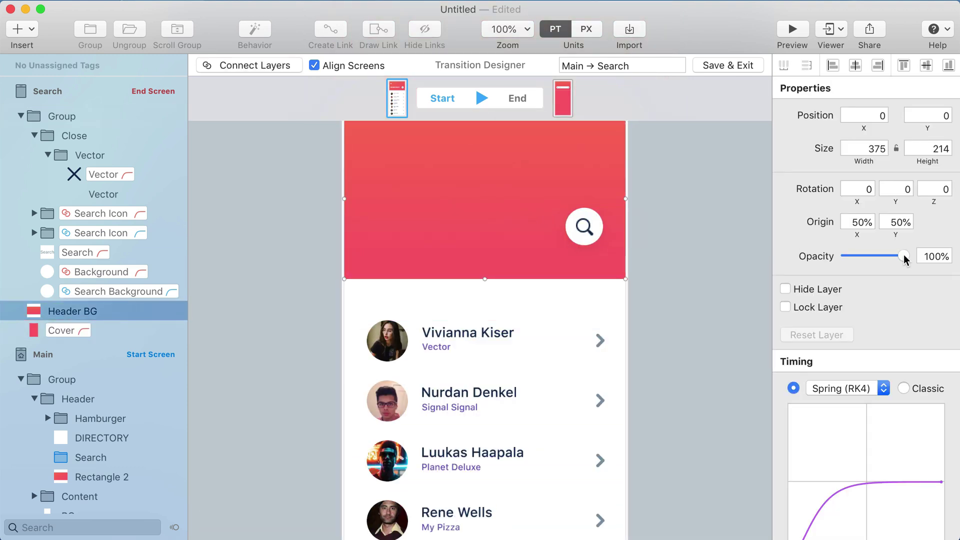
left_click_drag(904, 259, 797, 256)
left_click(685, 239)
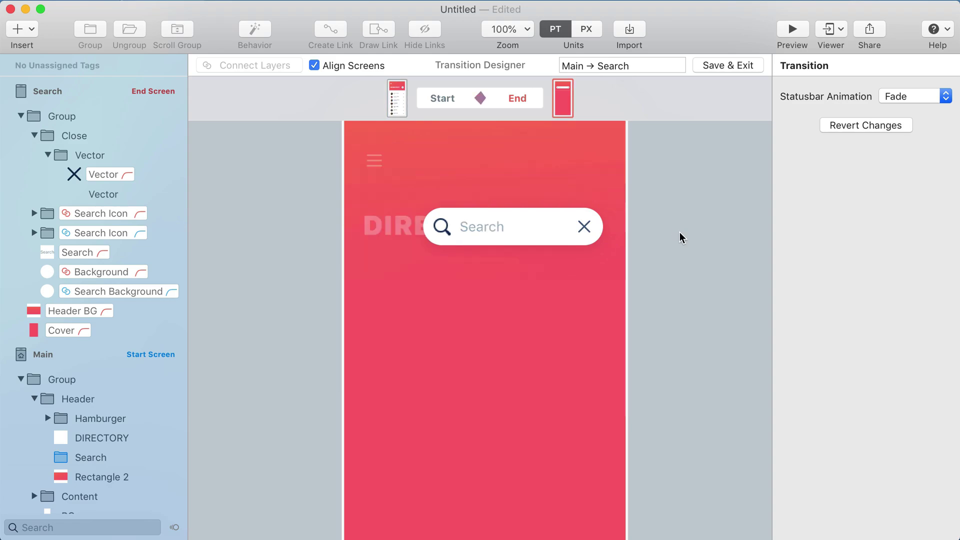